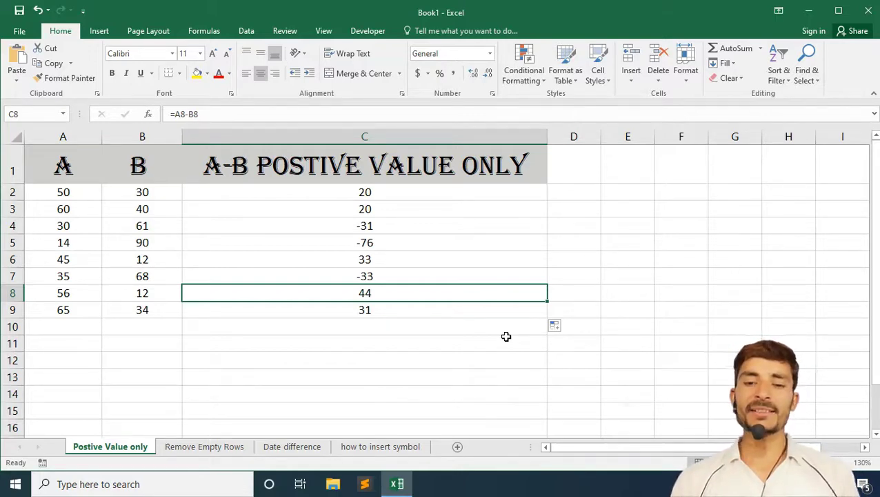
Check the subtraction formulas in C4 and C2, then delete A2-B2 from C2's formula.
left_click(393, 224)
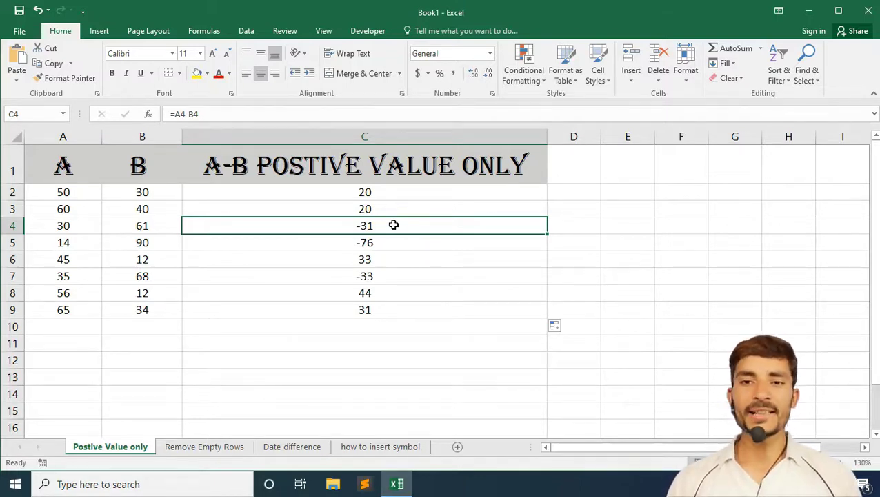
left_click(391, 188)
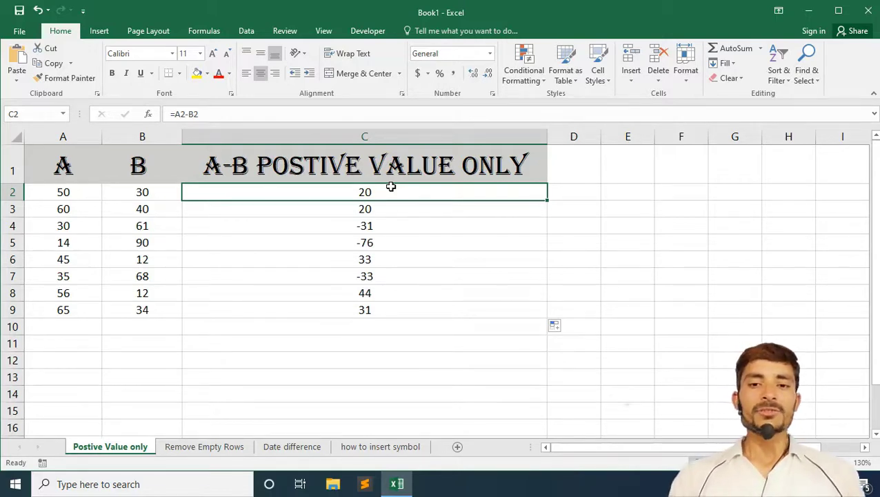
left_click(200, 114)
left_click_drag(199, 114, 177, 116)
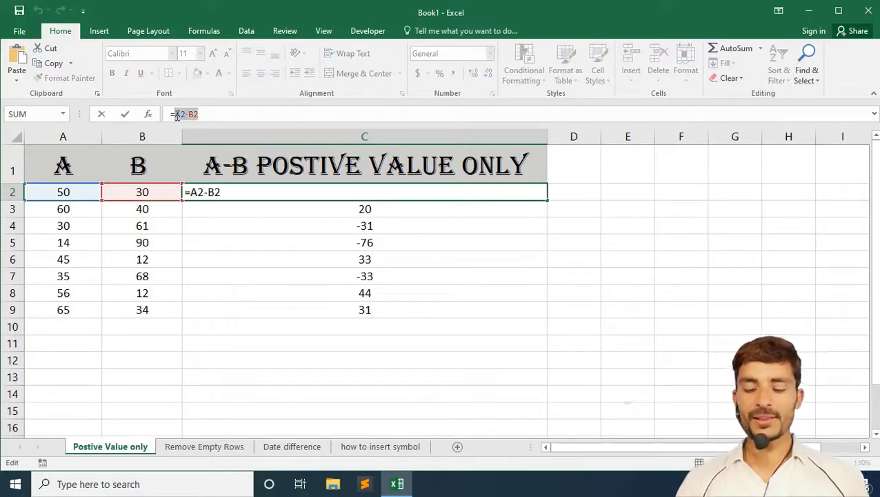
key("BackSpace")
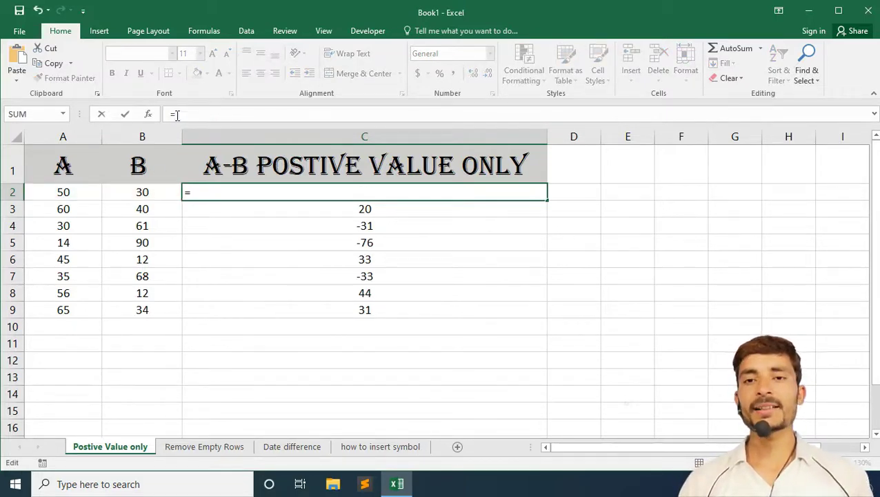
Begin an IF in C2 testing A2-B2 >= 0, using cell references A2 and B2.
type("if")
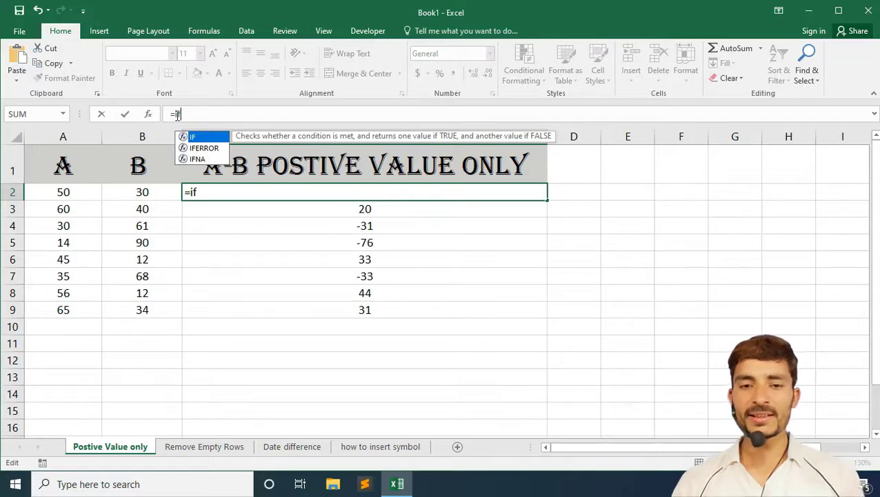
left_click(199, 137)
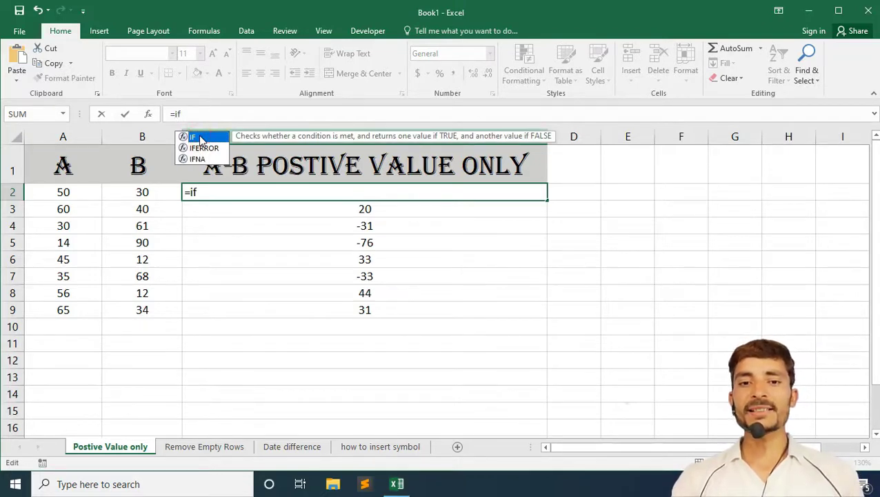
double_click(200, 137)
type("(")
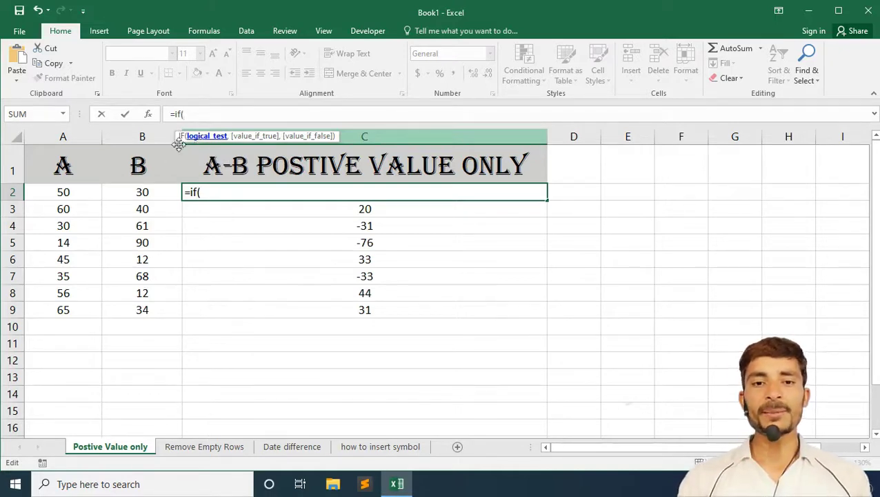
left_click(78, 192)
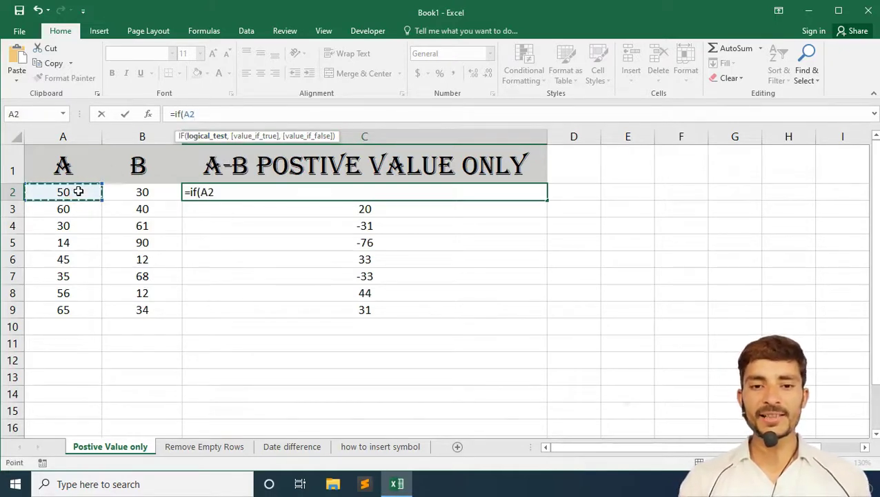
type("-")
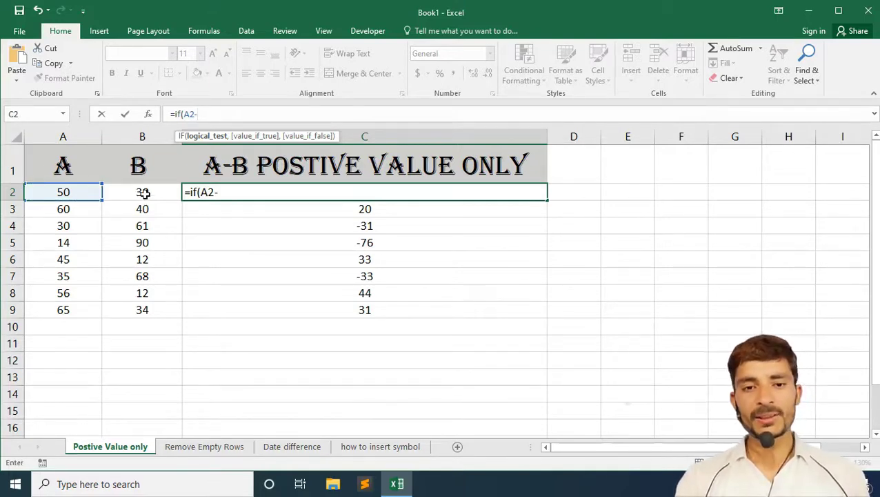
left_click(143, 193)
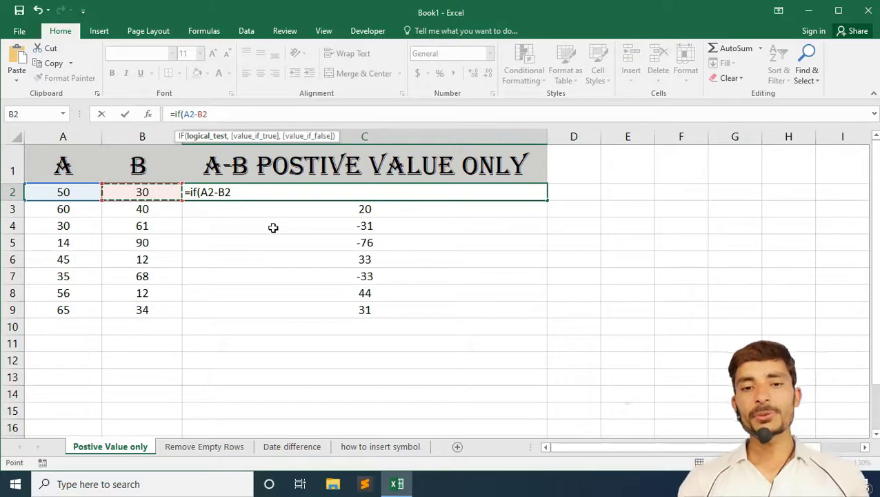
type(">")
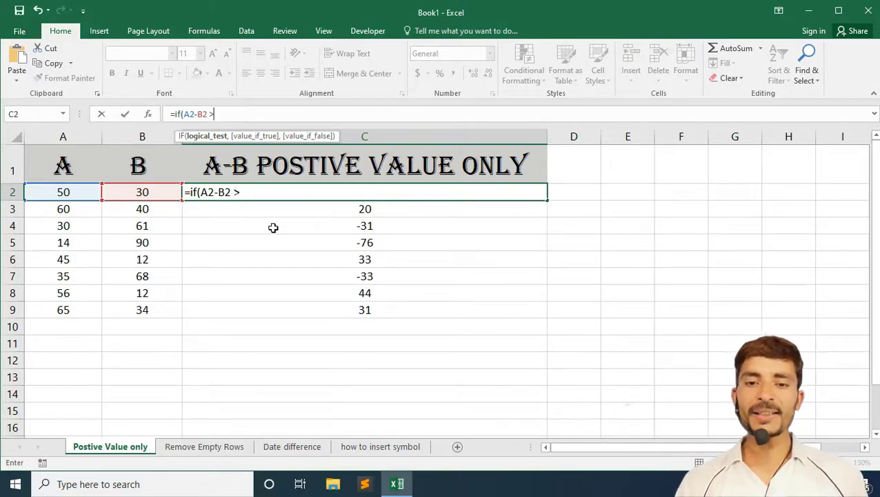
type("= 0")
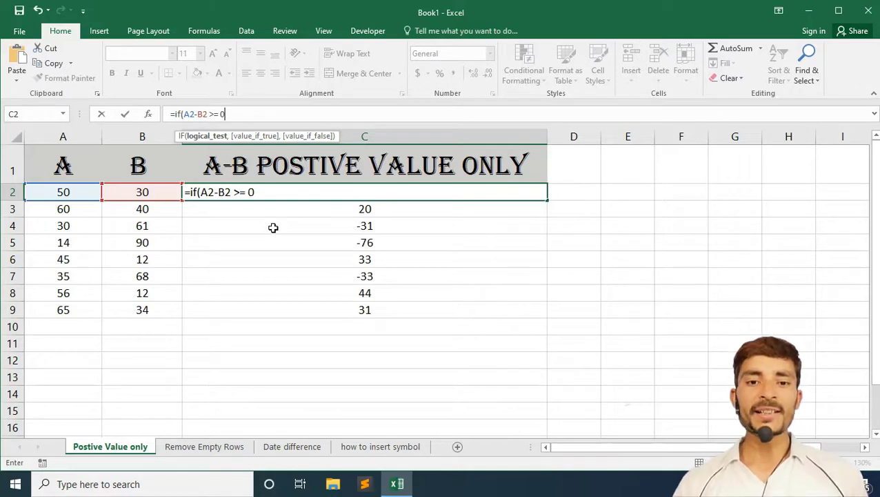
type(",")
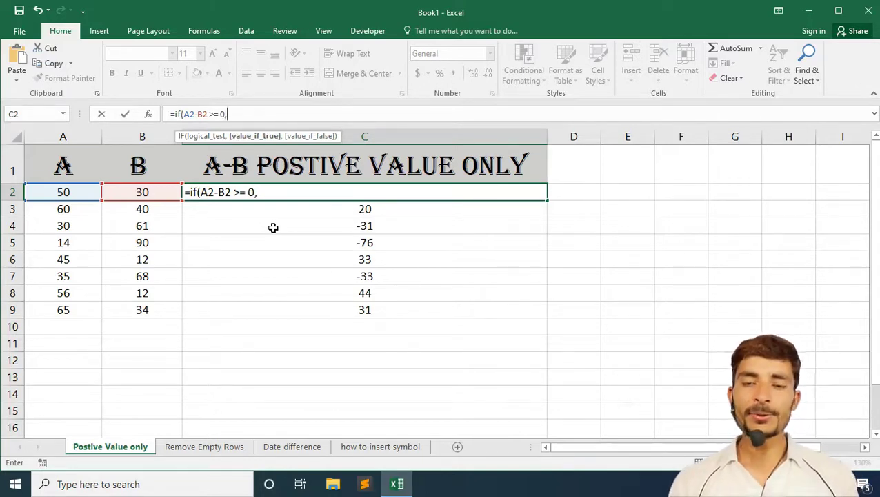
Paste A2-B2 after the condition as the IF's value-if-true, followed by a comma.
key("Left")
key("Left")
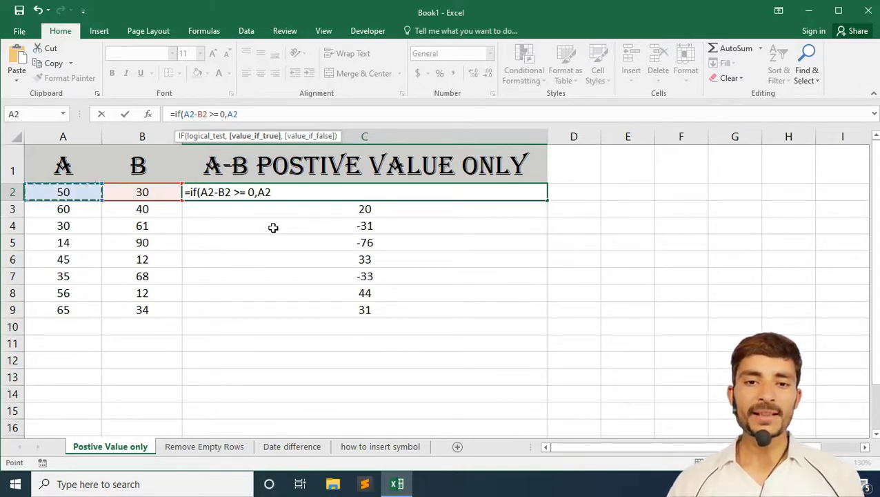
key("BackSpace")
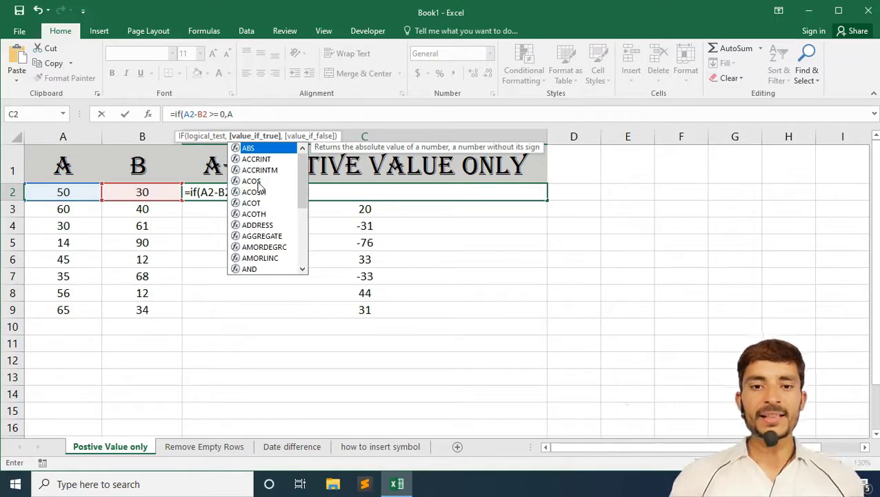
key("BackSpace")
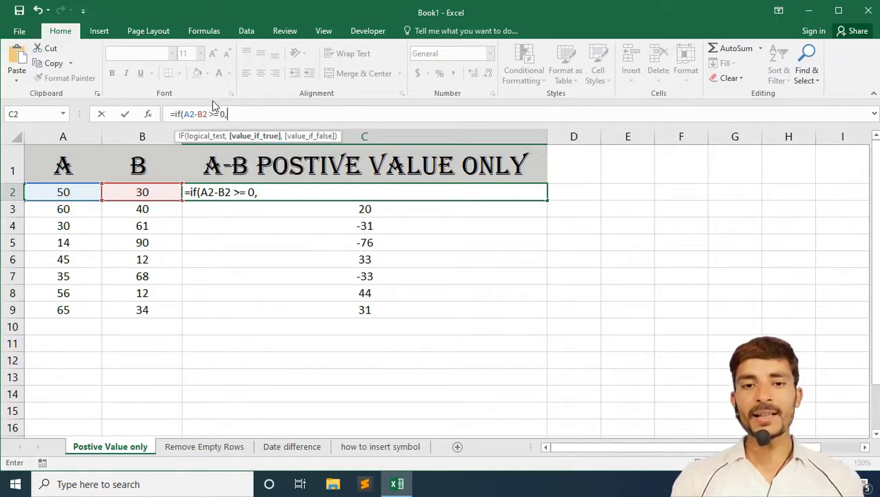
left_click_drag(207, 112, 185, 113)
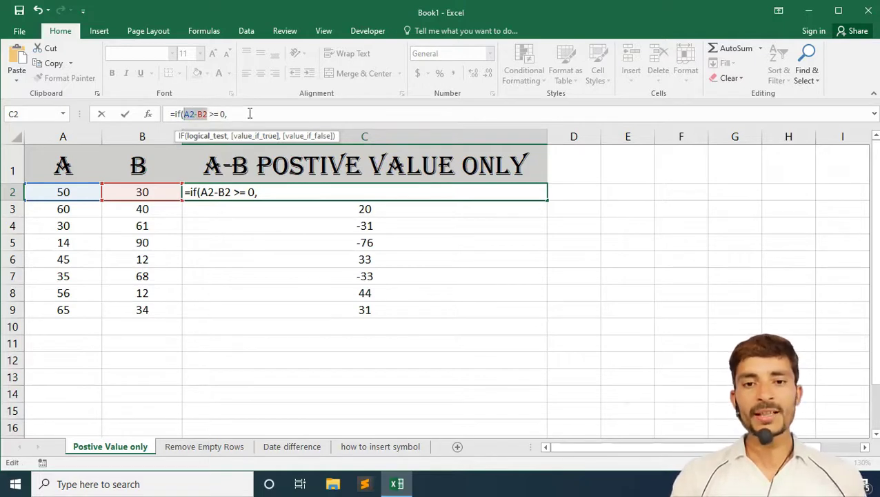
left_click(243, 116)
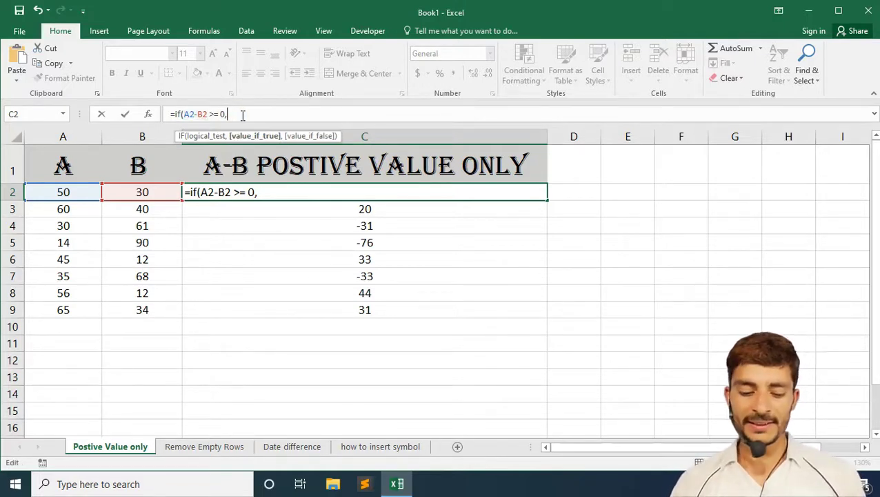
key("ctrl+v")
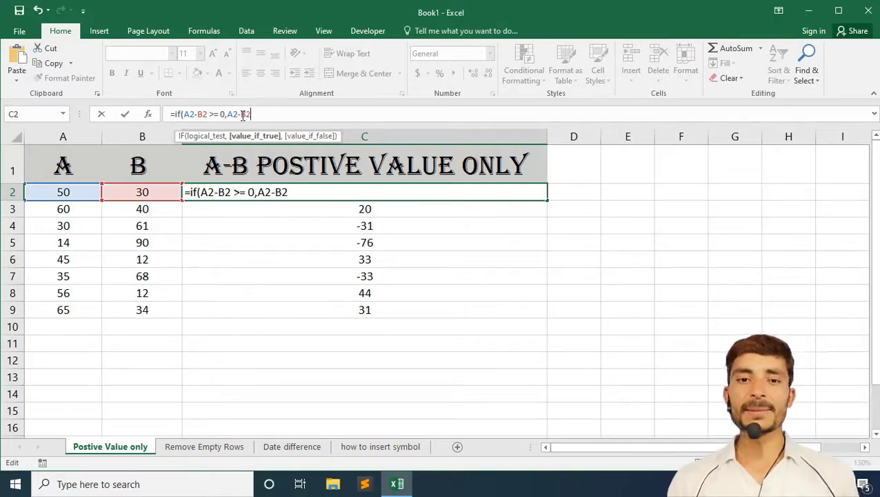
type(",")
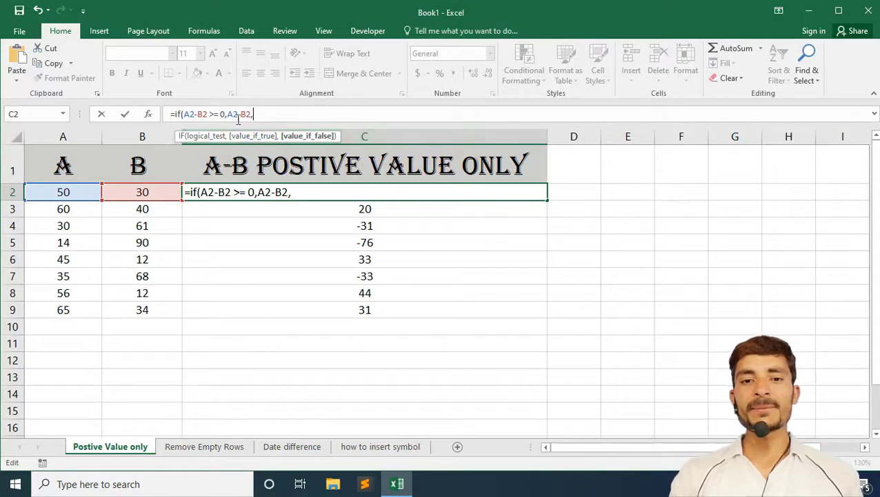
left_click_drag(228, 115, 240, 115)
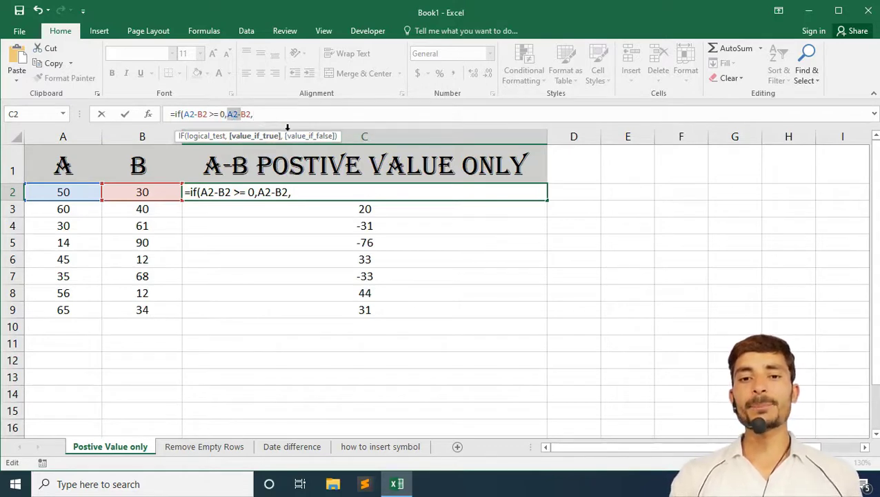
left_click(295, 137)
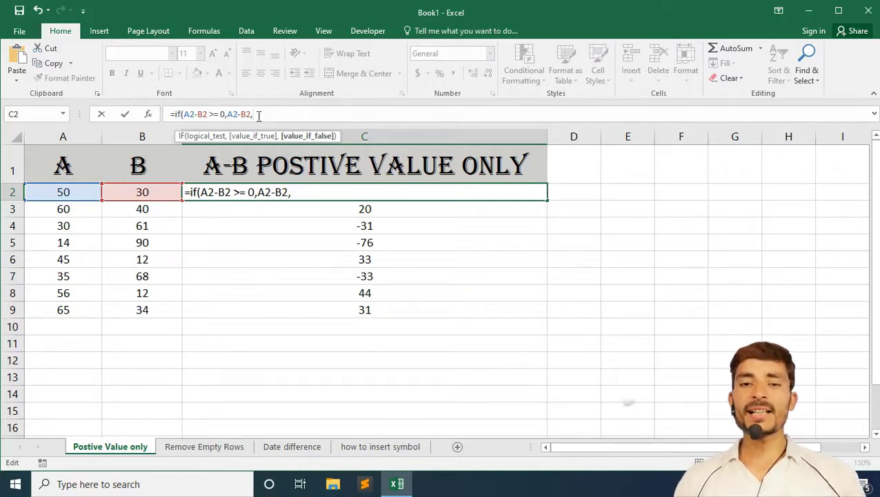
Finish C2 as =IF(A2-B2>=0,A2-B2,0) and fill it down through C9.
type("0")
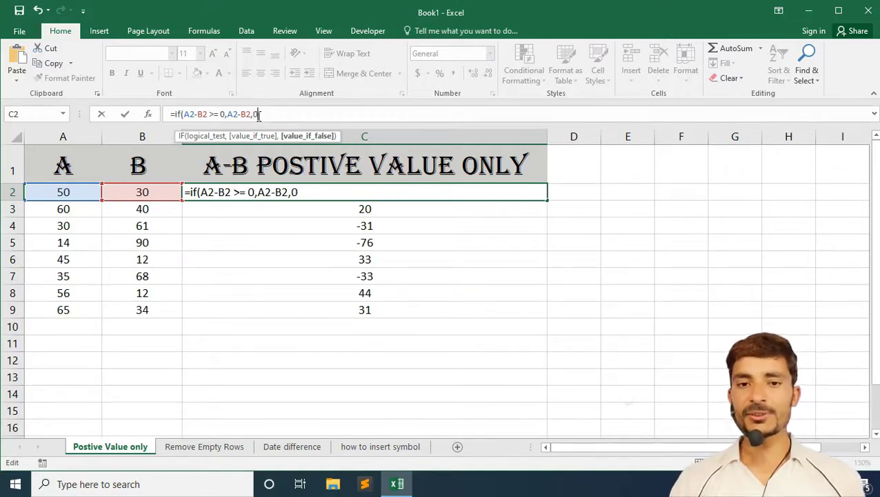
type(")")
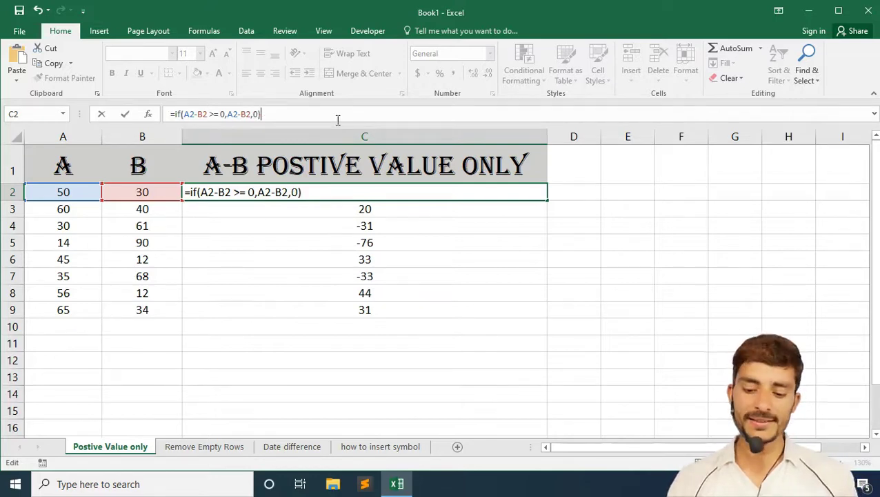
key("Return")
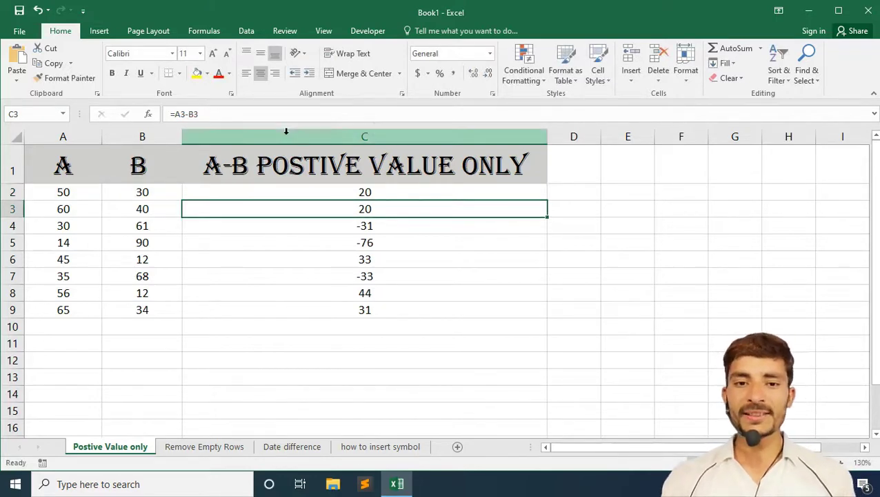
left_click(411, 192)
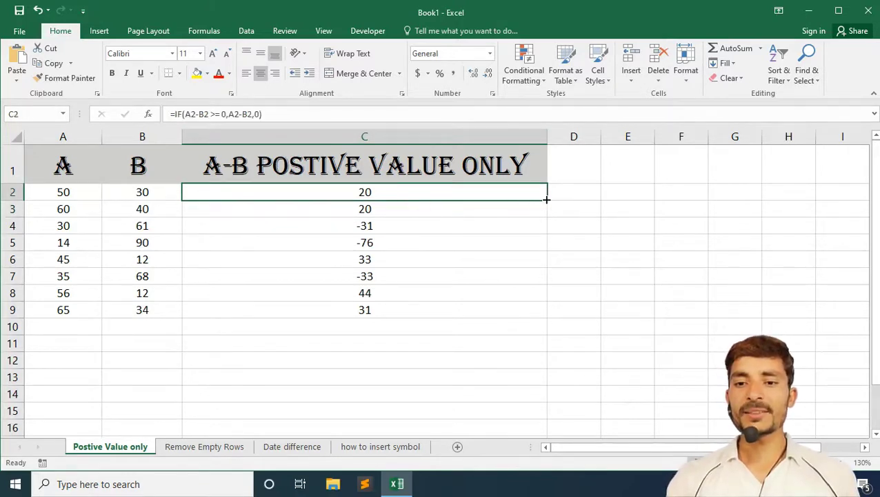
left_click_drag(547, 200, 535, 311)
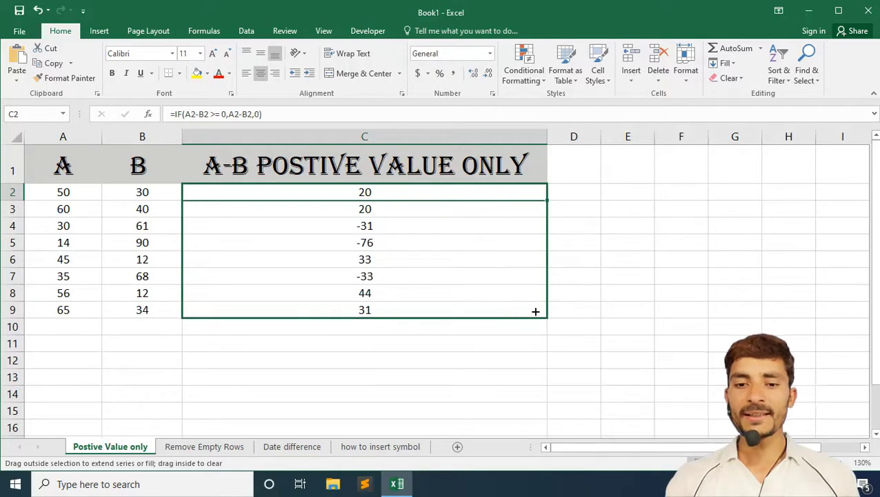
left_click_drag(536, 311, 531, 319)
left_click_drag(424, 279, 405, 285)
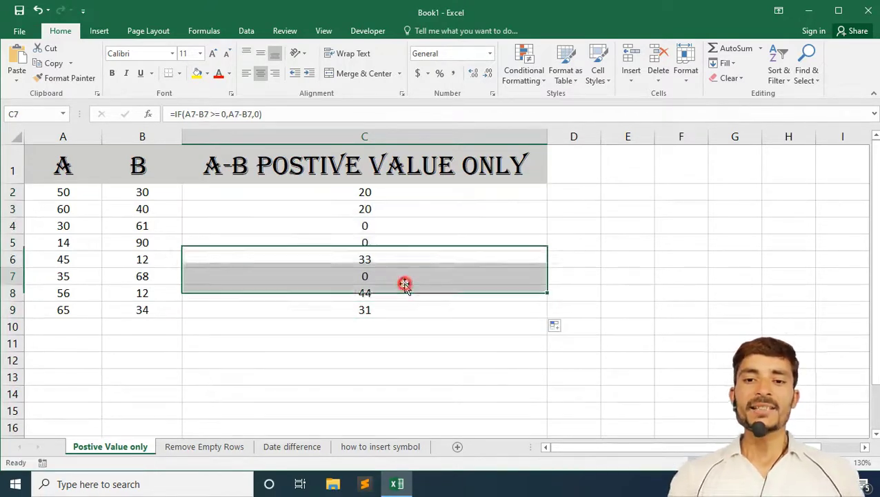
left_click(404, 284)
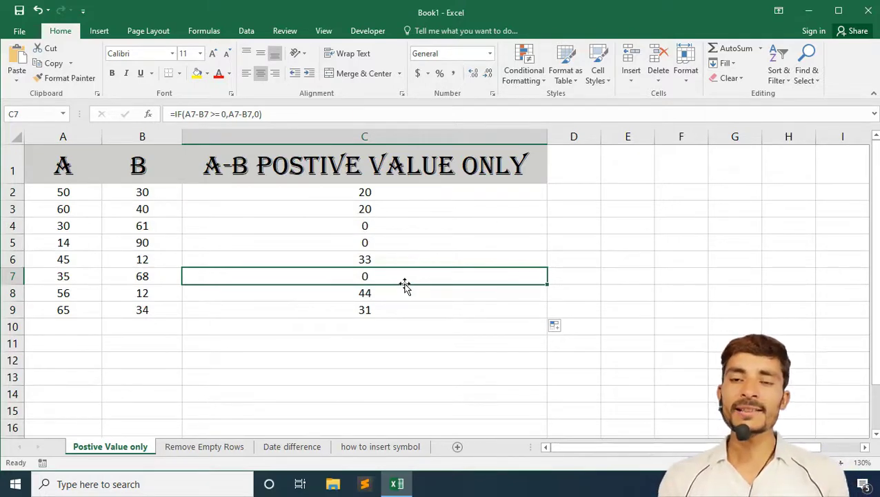
left_click(341, 195)
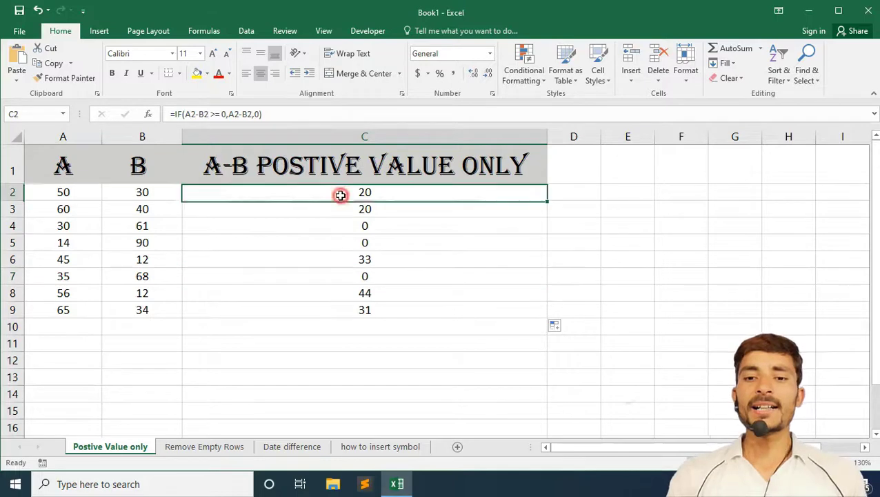
Change C2's false value from 0 to "" and refill the formula down to C9.
left_click(256, 113)
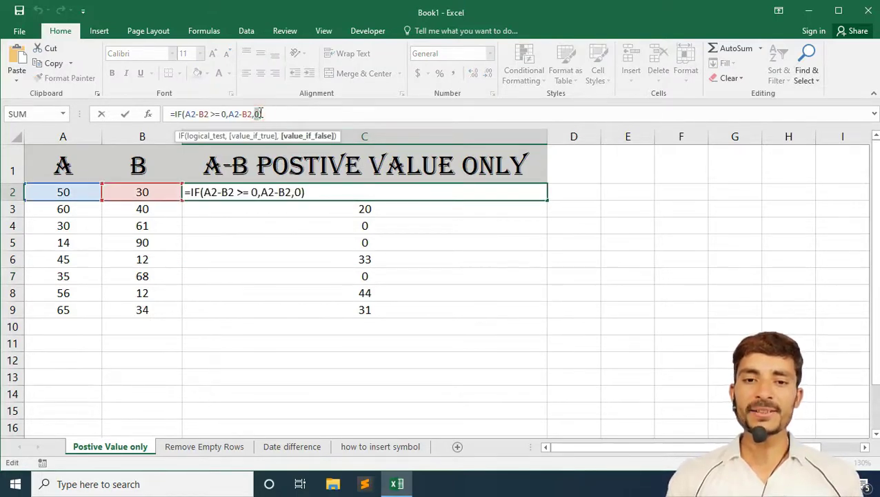
type("\"\"")
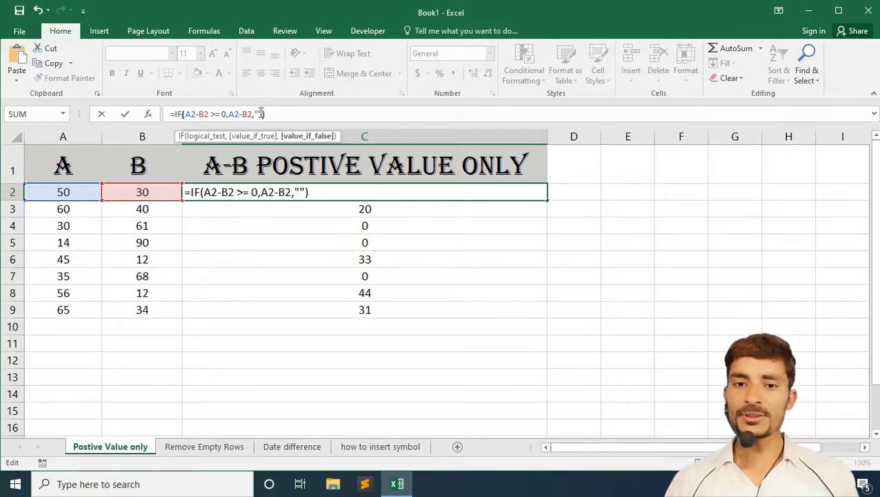
left_click(262, 114)
key("Return")
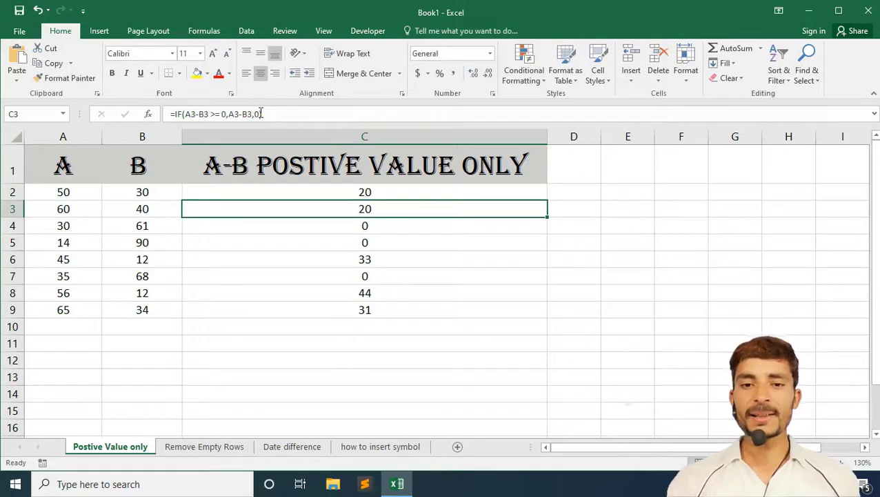
left_click(505, 186)
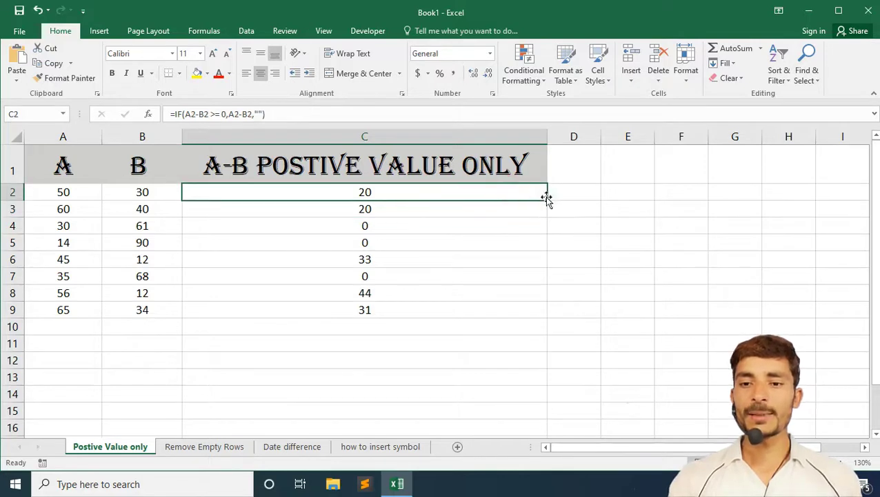
mouse_move(547, 199)
left_mouse_down()
mouse_move(544, 327)
mouse_move(543, 316)
left_mouse_up()
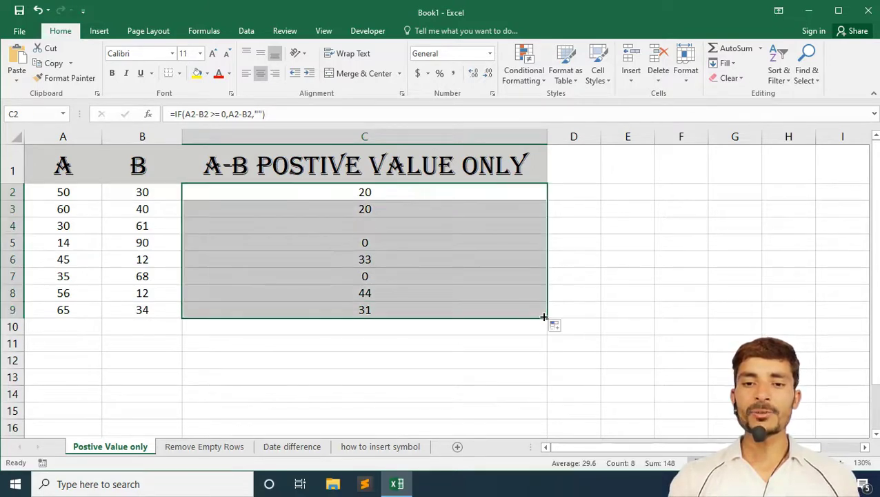
left_click(416, 259)
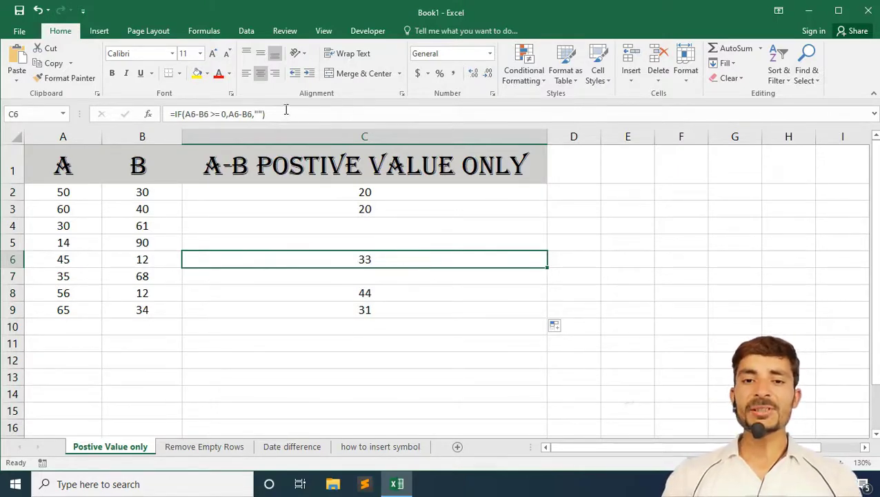
Type 'Nagtive Value' into C6's formula, correcting a typo along the way.
left_click(260, 114)
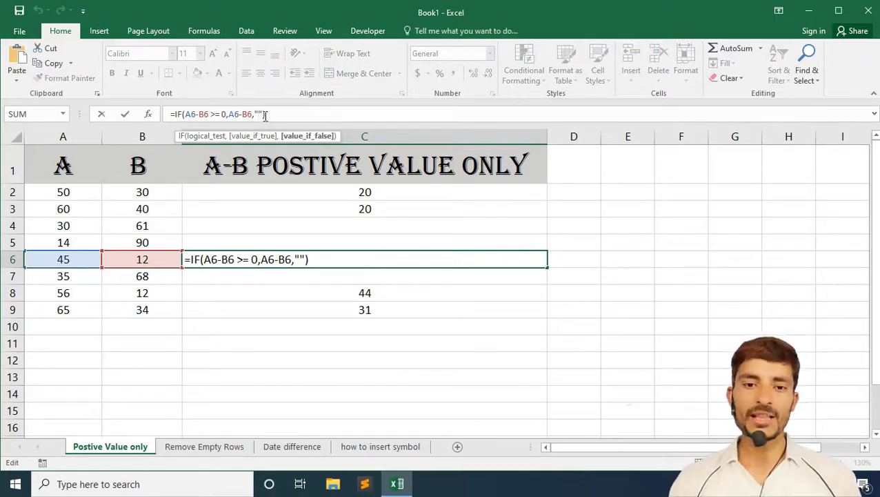
type("Na")
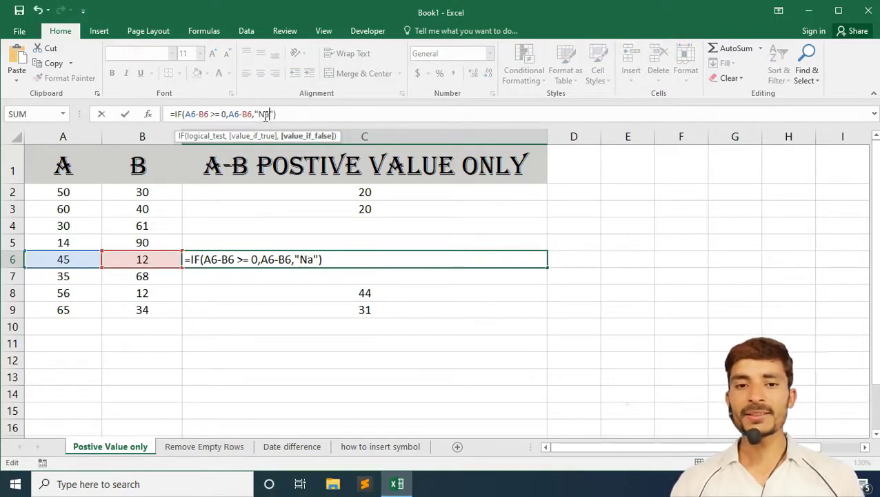
type("v")
key("BackSpace")
type("v")
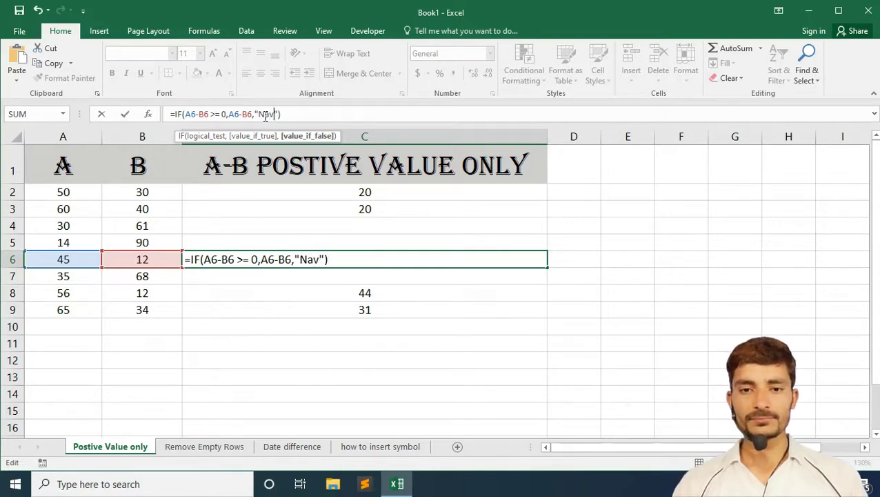
key("BackSpace")
type("gtive")
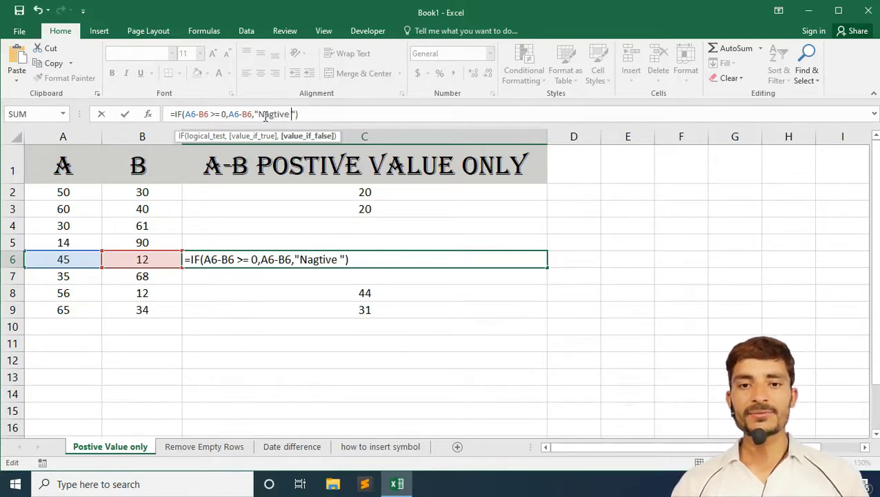
type(" Value")
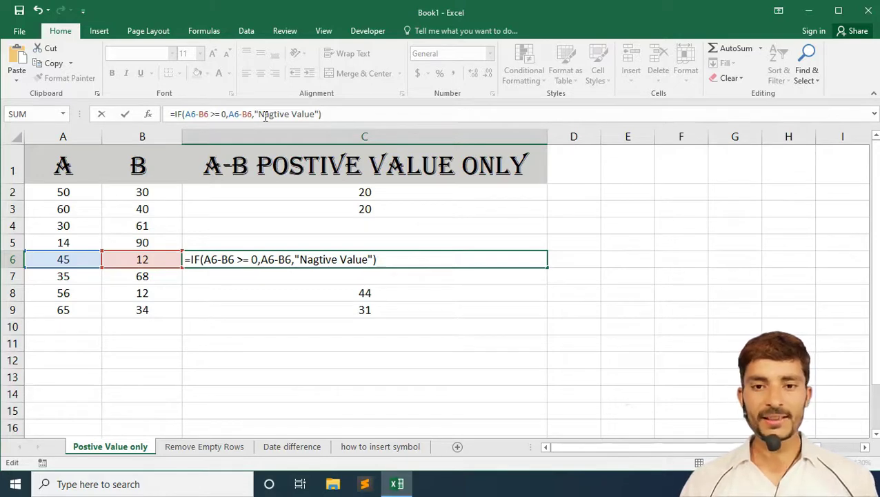
Overwrite C6's formula with =, pointing it at C3 and then C2.
key("ctrl+shift+Left")
key("ctrl+shift+Left")
key("ctrl+shift+Left")
key("ctrl+shift+Left")
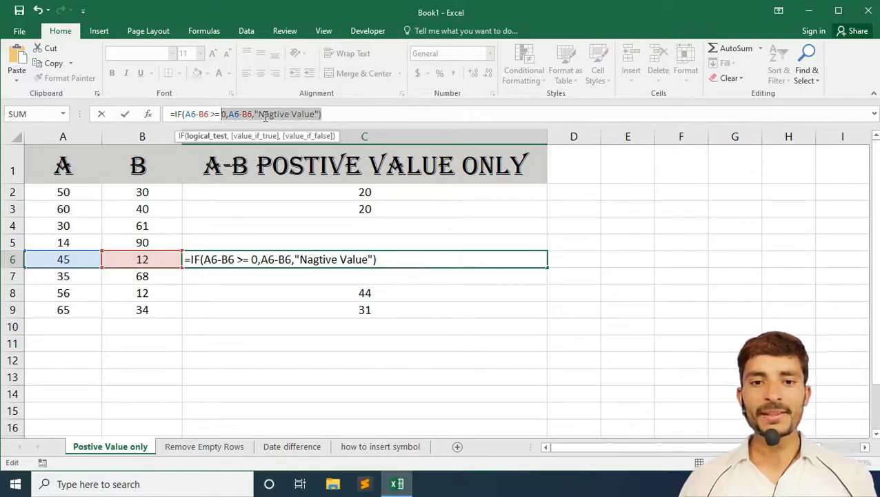
key("ctrl+shift+Left")
key("ctrl+shift+Left")
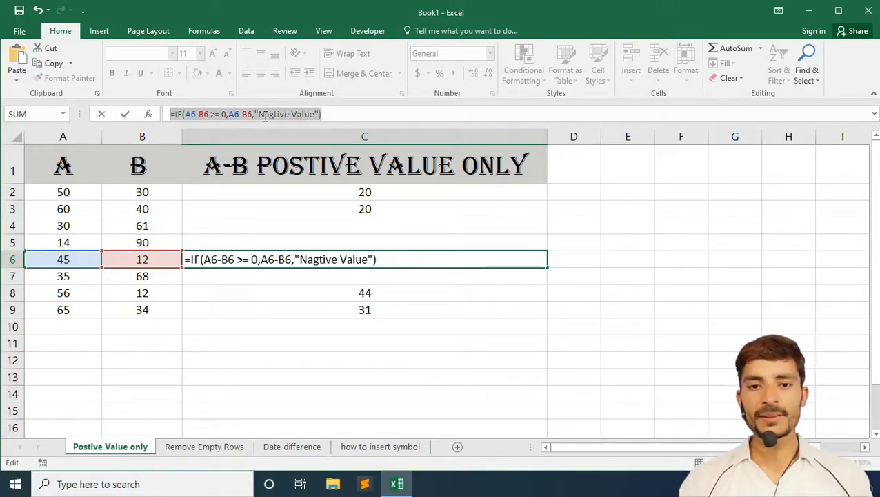
type("=")
left_click(373, 202)
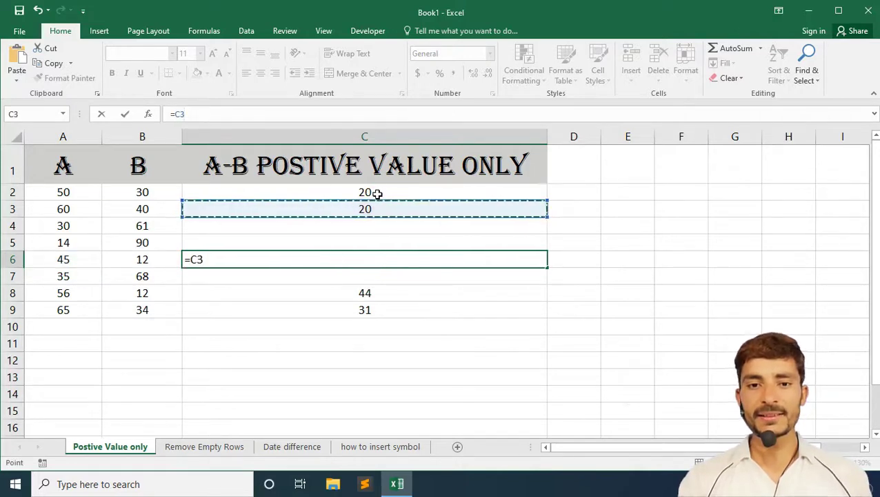
left_click(377, 193)
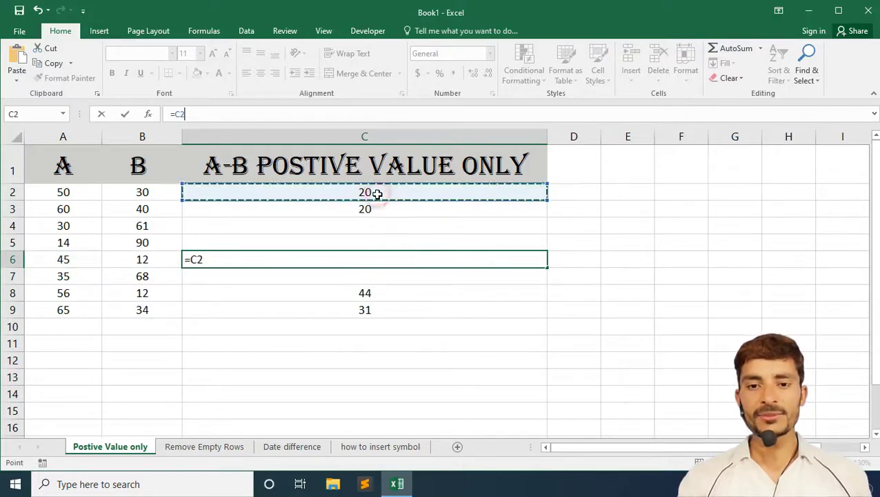
left_click(244, 117)
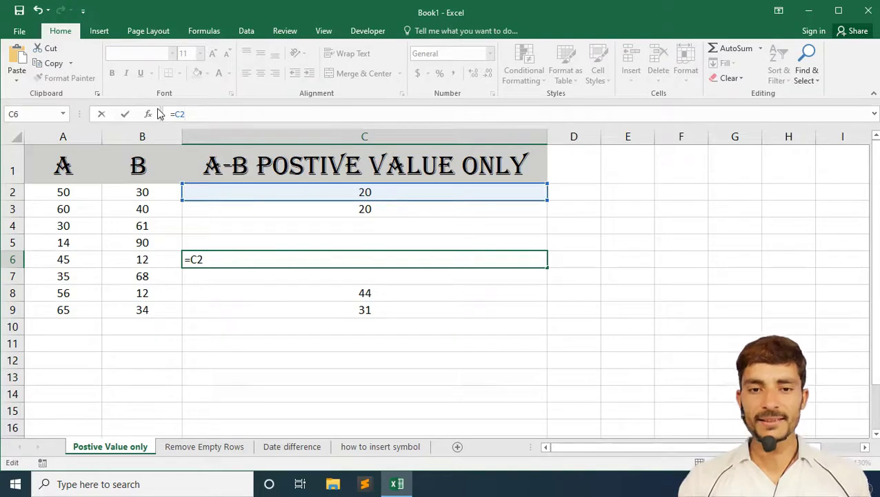
Make C2's false value "Nagtive Value", giving =IF(A2-B2 >= 0,A2-B2,"Nagtive Value").
left_click(140, 199)
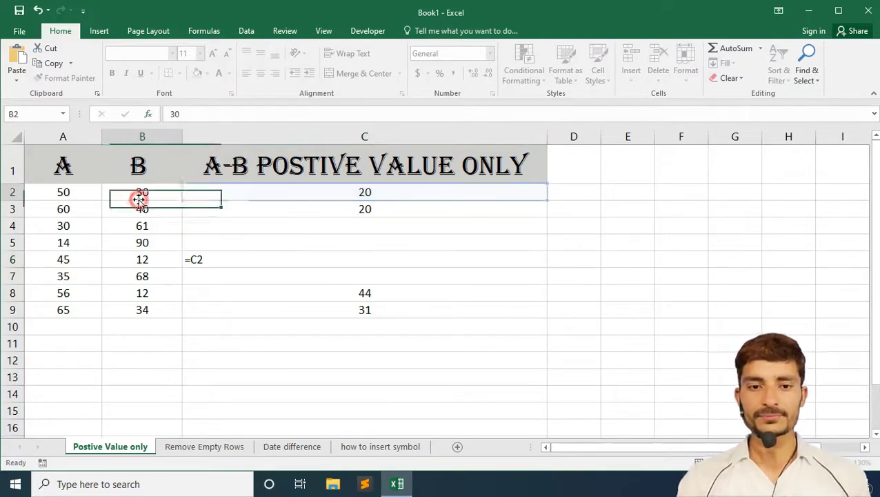
left_click(335, 194)
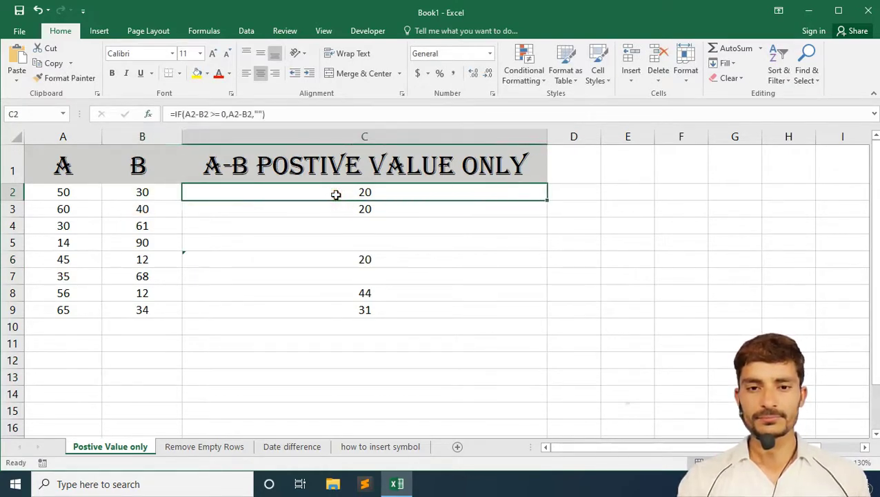
left_click(262, 114)
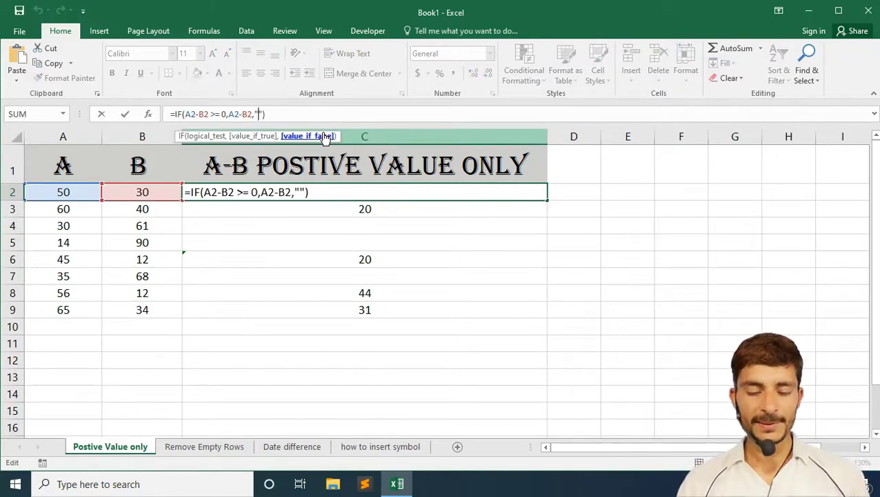
type("Nagti")
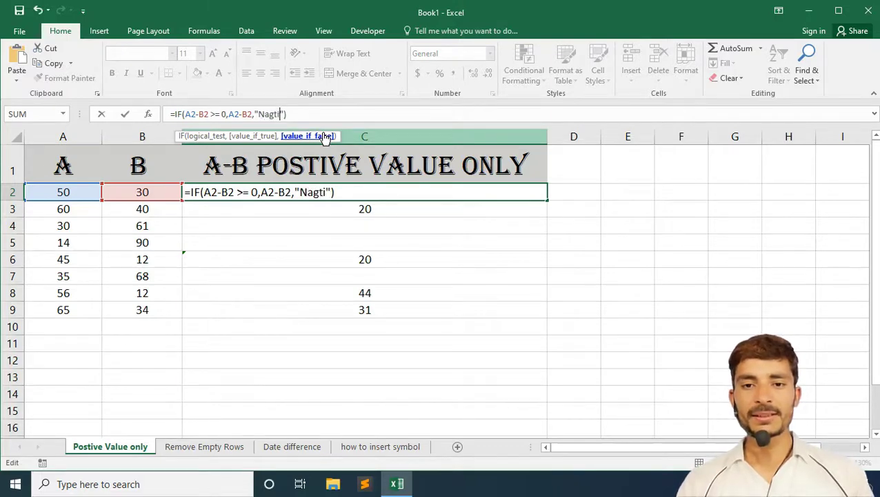
type("ve ")
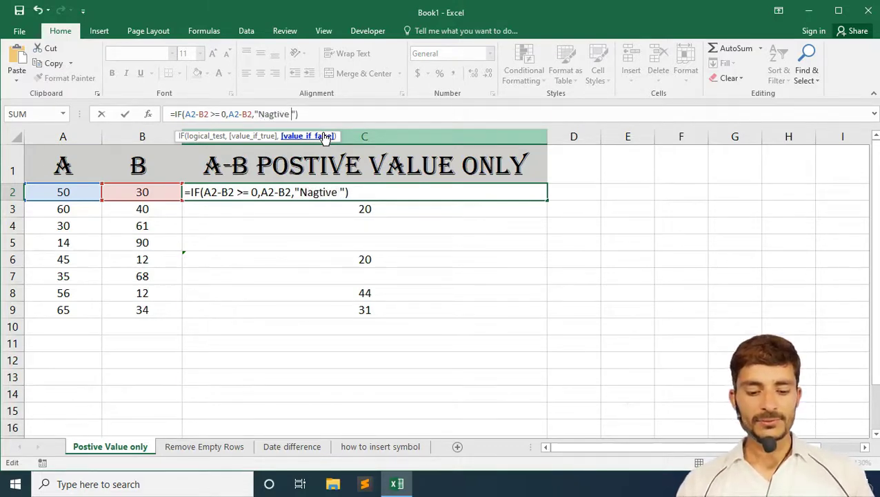
type("Value")
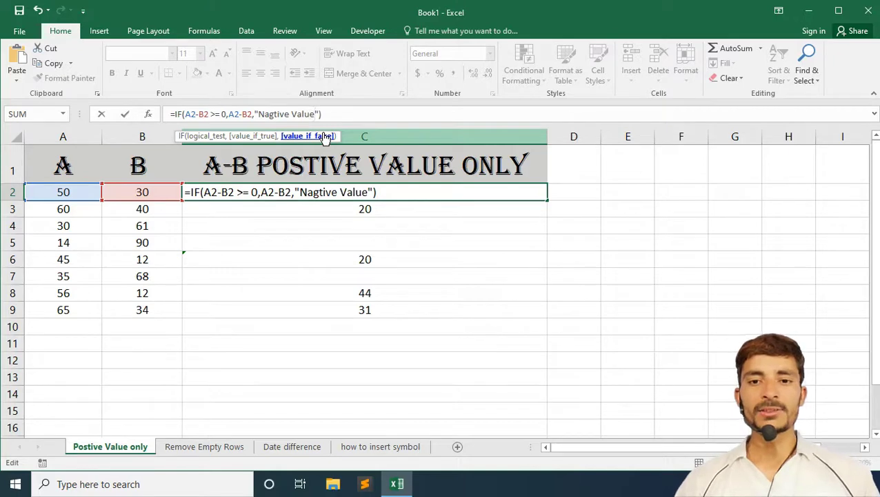
key("Return")
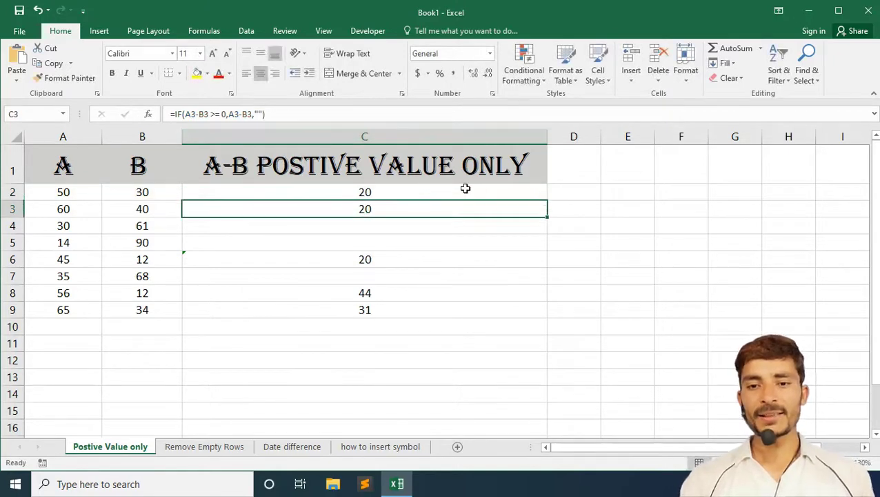
left_click(466, 188)
Fill C2's formula down to C9 so C4, C5 and C7 read Nagtive Value.
left_click_drag(547, 200, 537, 311)
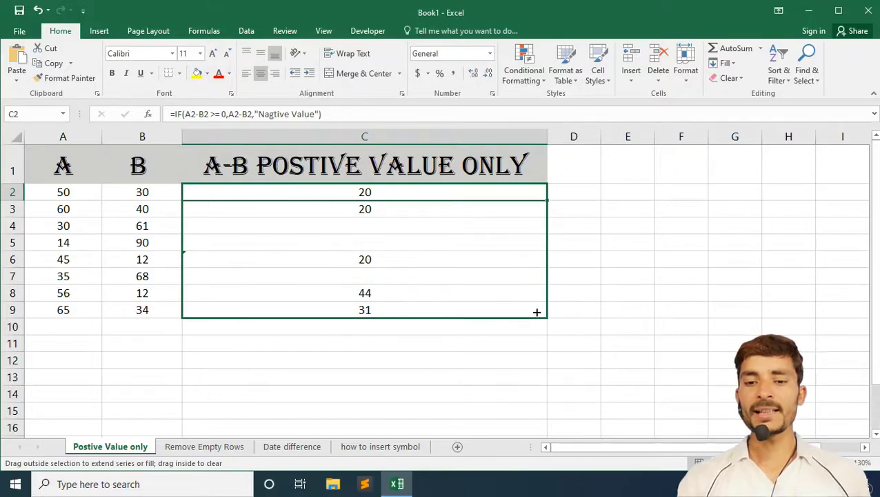
left_click_drag(537, 312, 536, 312)
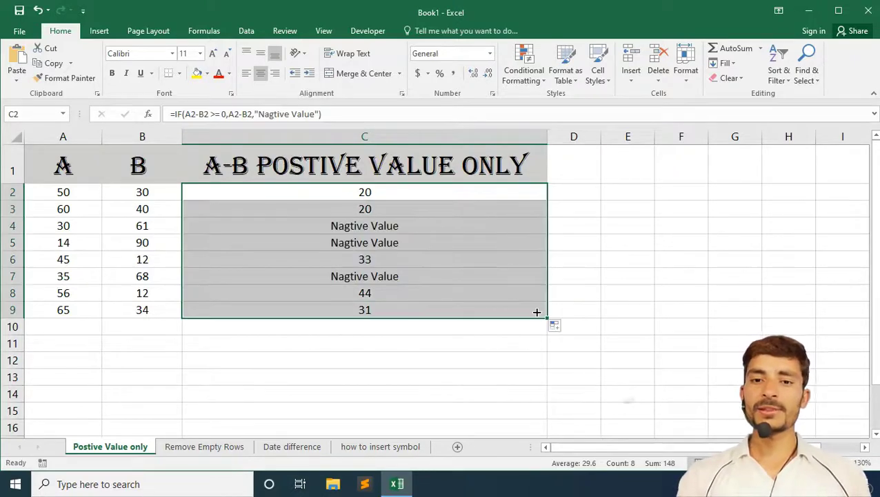
left_click(429, 250)
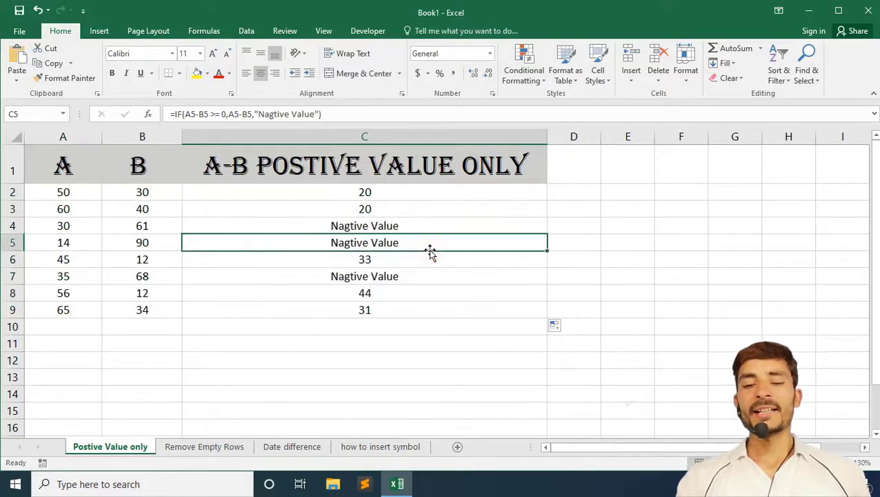